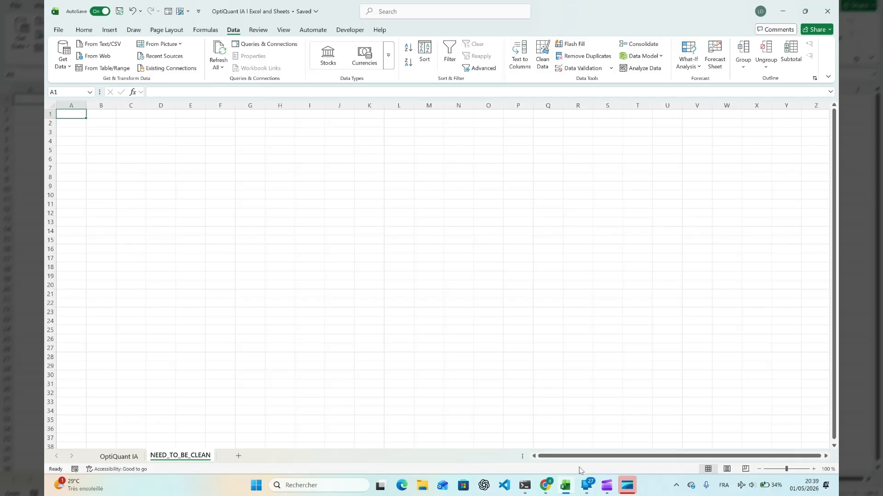
{"action": "left_click", "coordinate": [606, 485]}
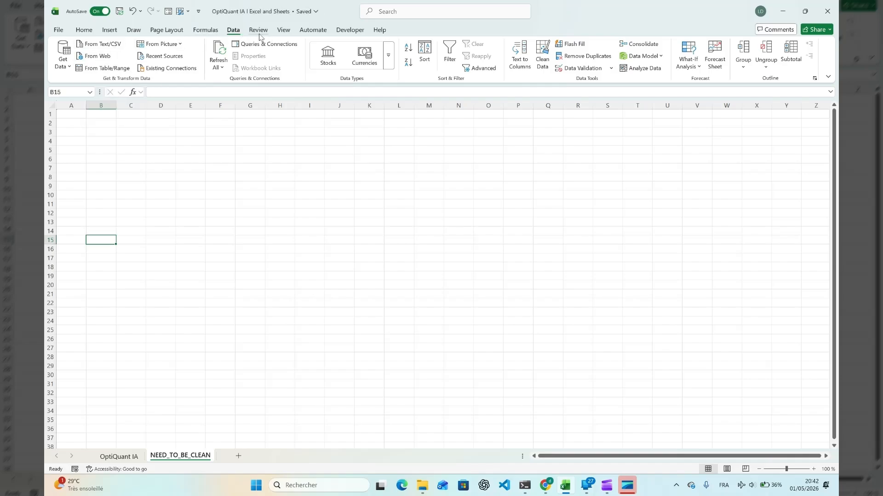
Import MESSY_DATA.csv from the DATA folder as a table on a new sheet and close the queries pane.
{"action": "left_click", "coordinate": [97, 44]}
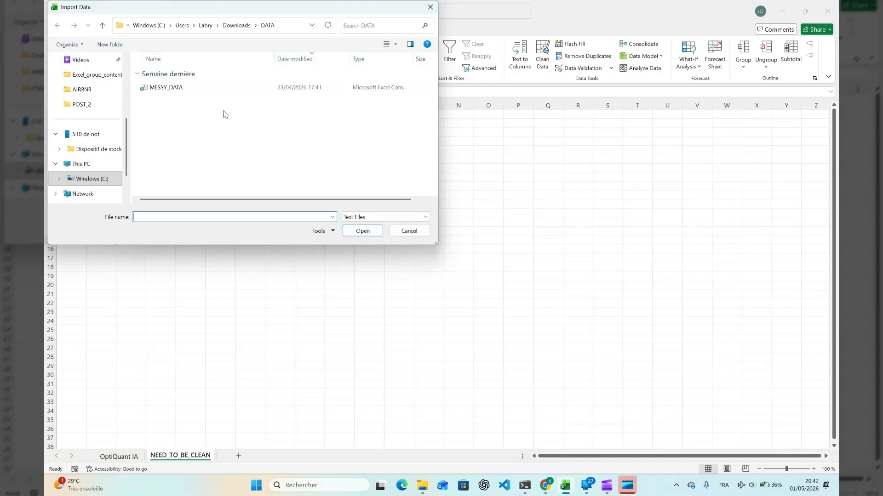
{"action": "double_click", "coordinate": [171, 87]}
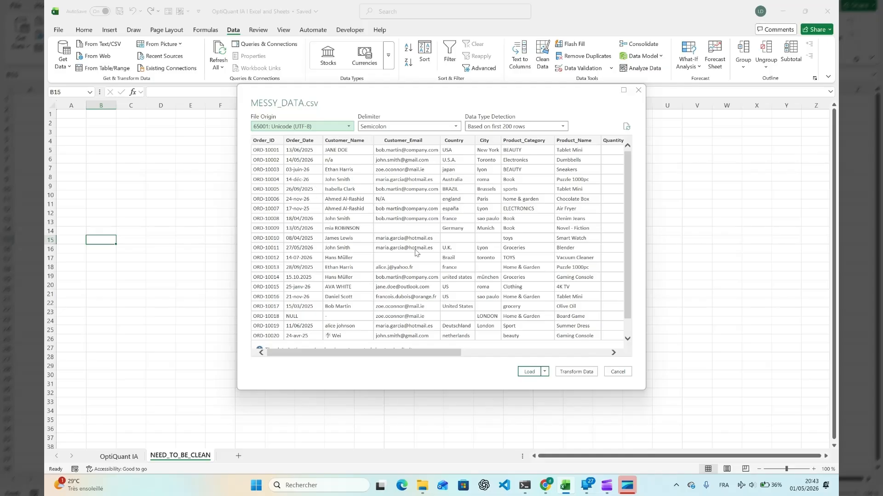
{"action": "left_click", "coordinate": [530, 372]}
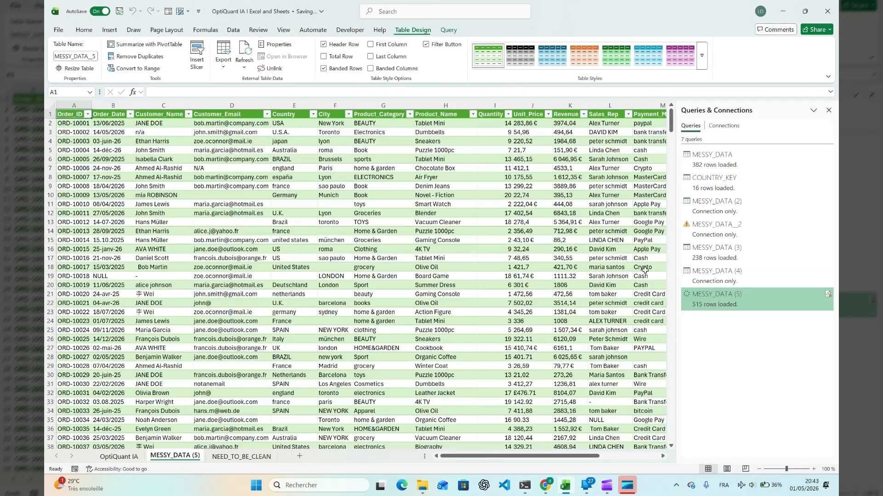
{"action": "left_click", "coordinate": [828, 112]}
Start Clean Data with Copilot on the imported order table and widen its pane.
{"action": "left_click", "coordinate": [361, 187]}
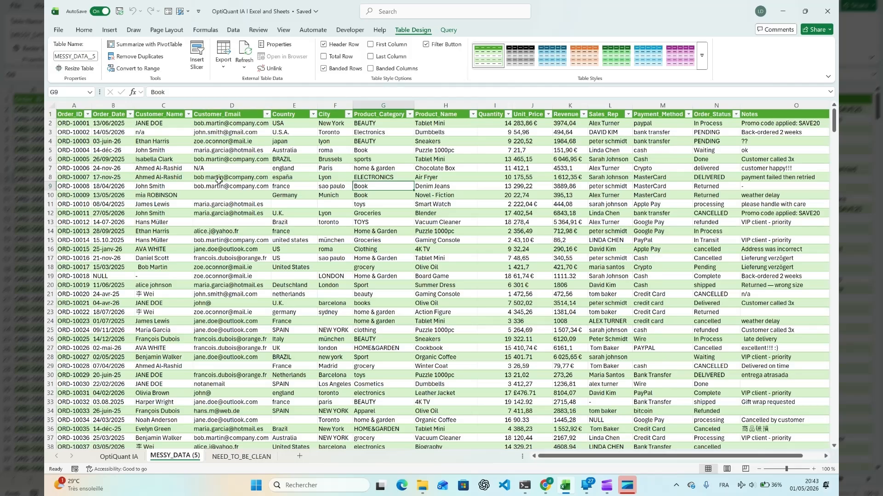
{"action": "left_click", "coordinate": [233, 31]}
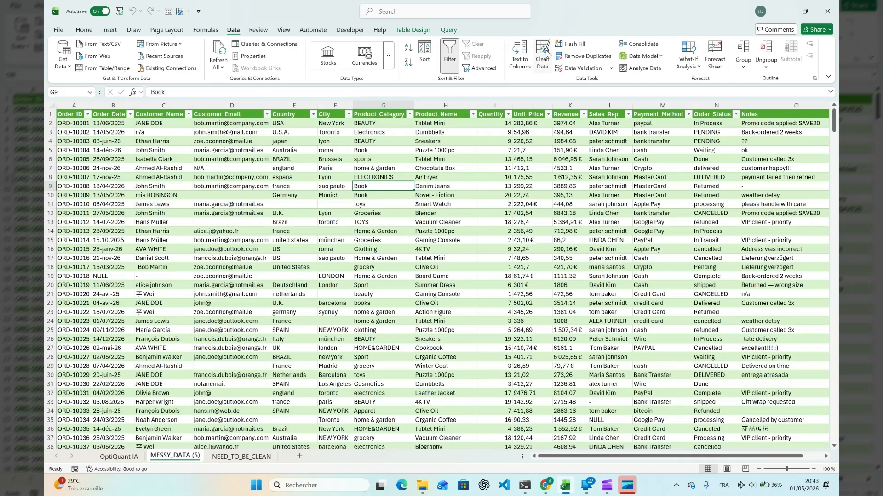
{"action": "right_click", "coordinate": [548, 56]}
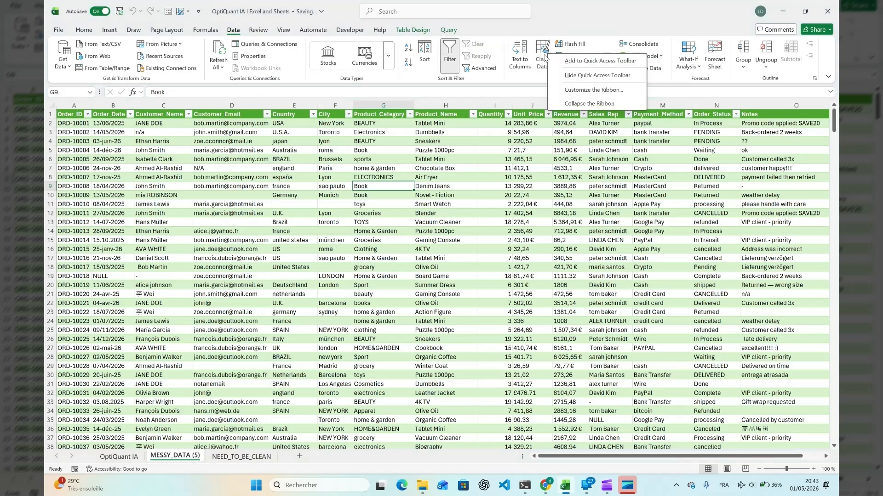
{"action": "left_click", "coordinate": [543, 57]}
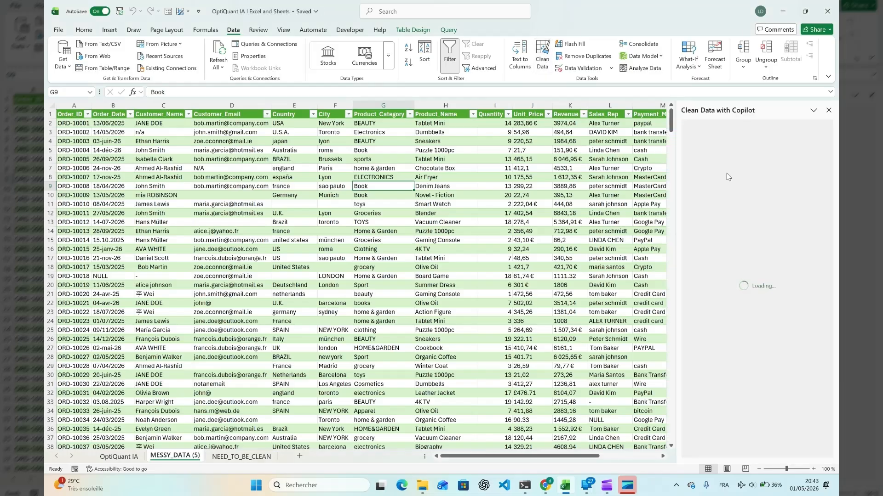
{"action": "left_click_drag", "start_coordinate": [674, 158], "coordinate": [621, 155]}
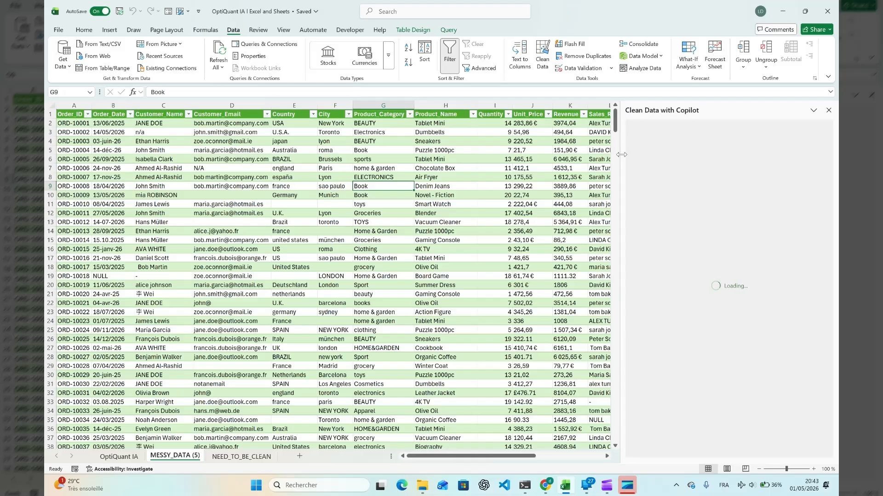
{"action": "mouse_move", "coordinate": [780, 379]}
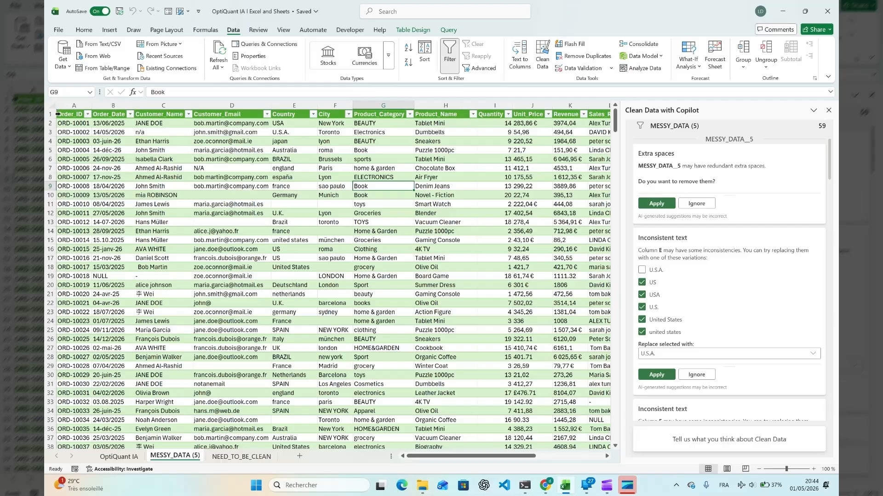
Select the whole Order_ID column to check how many records it holds, then return to the table's first row.
{"action": "left_click_drag", "start_coordinate": [69, 114], "coordinate": [81, 340]}
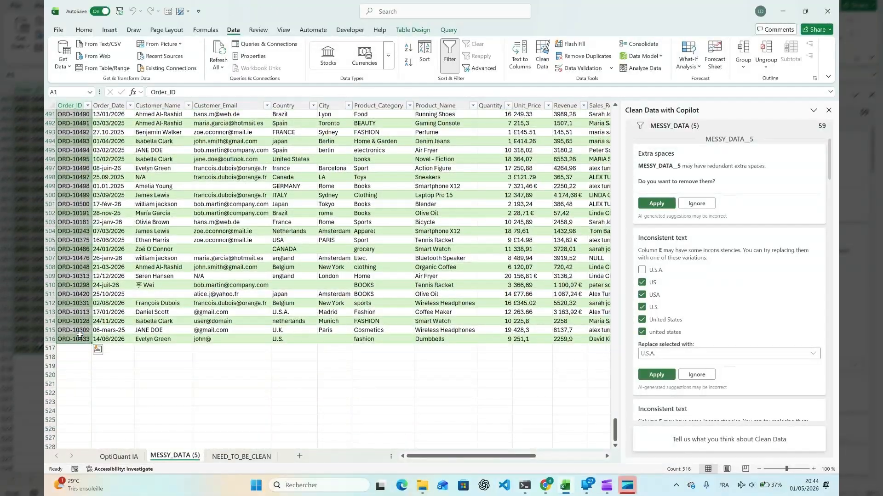
{"action": "scroll", "coordinate": [417, 318], "scroll_direction": "up", "scroll_amount": 20}
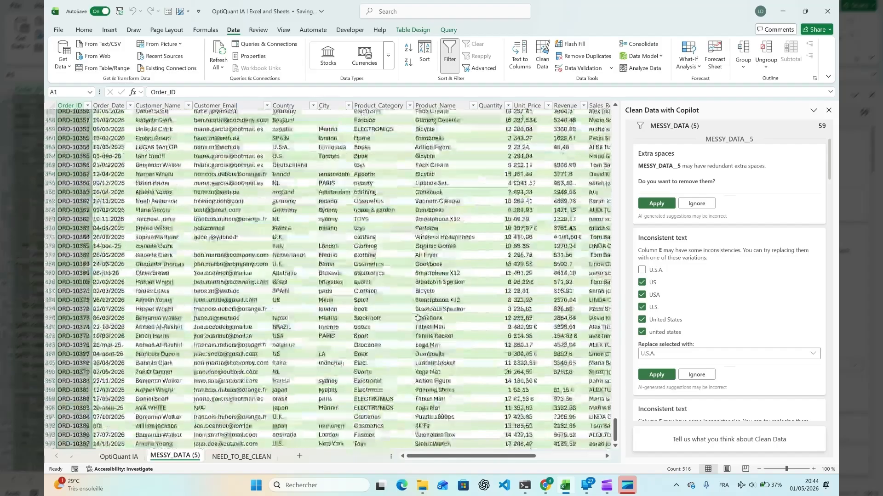
{"action": "scroll", "coordinate": [417, 319], "scroll_direction": "up", "scroll_amount": 2}
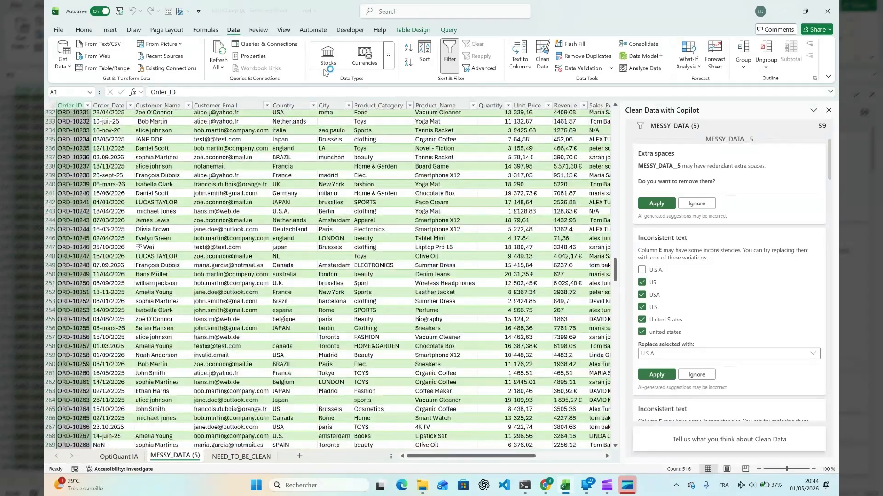
{"action": "scroll", "coordinate": [409, 157], "scroll_direction": "right", "scroll_amount": 5}
{"action": "scroll", "coordinate": [409, 156], "scroll_direction": "left", "scroll_amount": 5}
{"action": "scroll", "coordinate": [215, 191], "scroll_direction": "up", "scroll_amount": 20}
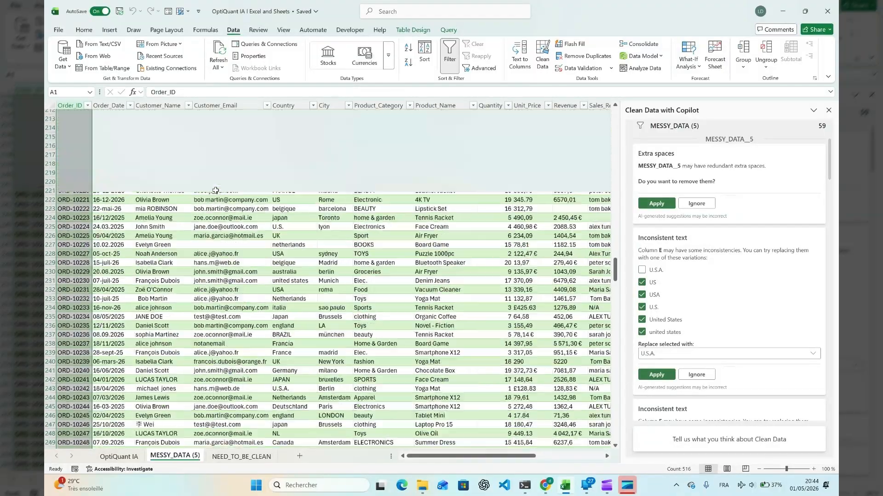
{"action": "scroll", "coordinate": [216, 191], "scroll_direction": "up", "scroll_amount": 8}
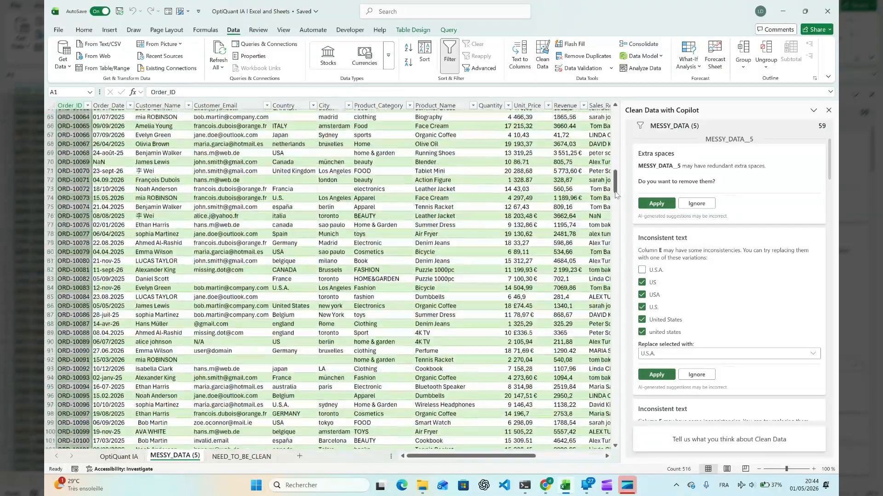
{"action": "scroll", "coordinate": [616, 171], "scroll_direction": "up", "scroll_amount": 20}
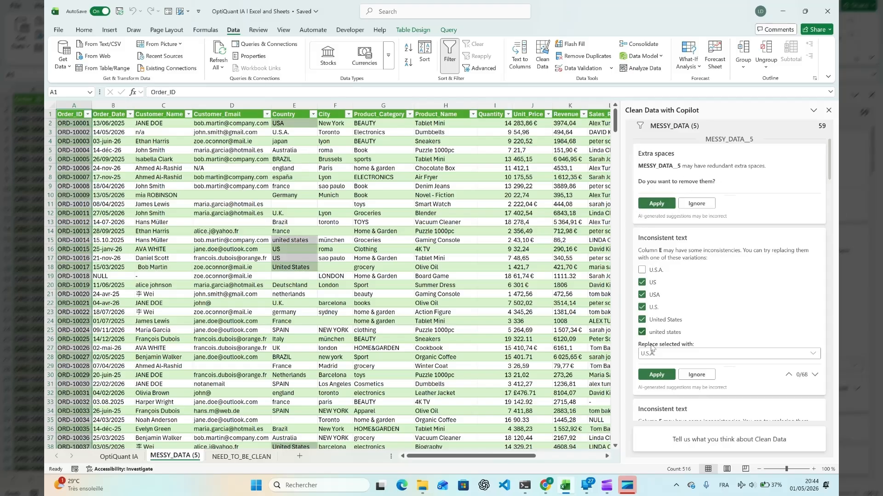
Apply the Country column suggestion that replaces the U.S.A., US, USA, U.S. and united states variations with United States.
{"action": "scroll", "coordinate": [667, 245], "scroll_direction": "down", "scroll_amount": 2}
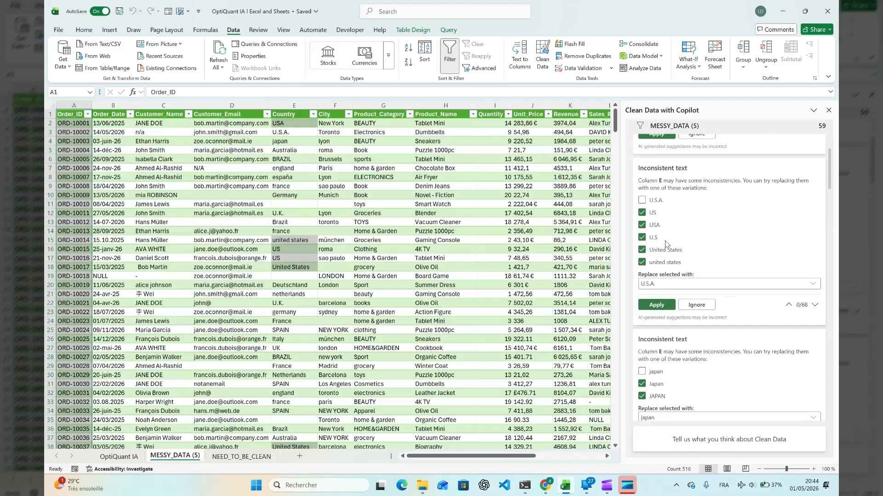
{"action": "scroll", "coordinate": [667, 244], "scroll_direction": "up", "scroll_amount": 2}
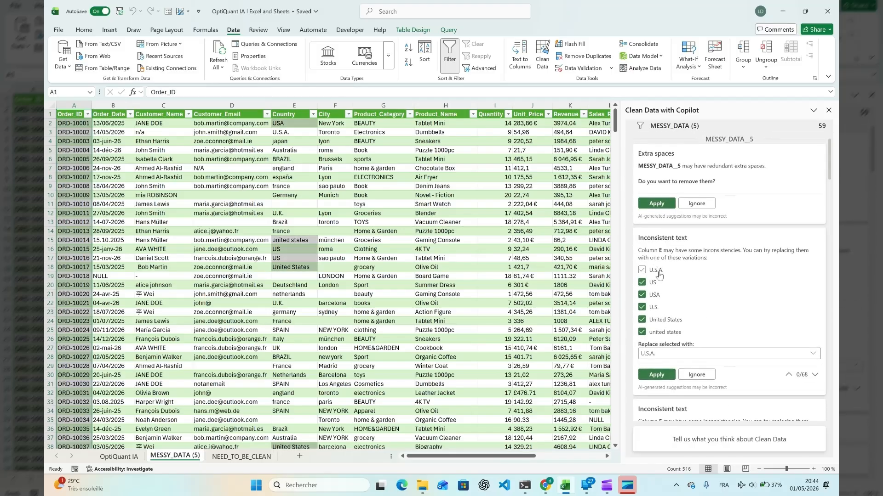
{"action": "scroll", "coordinate": [659, 275], "scroll_direction": "down", "scroll_amount": 1}
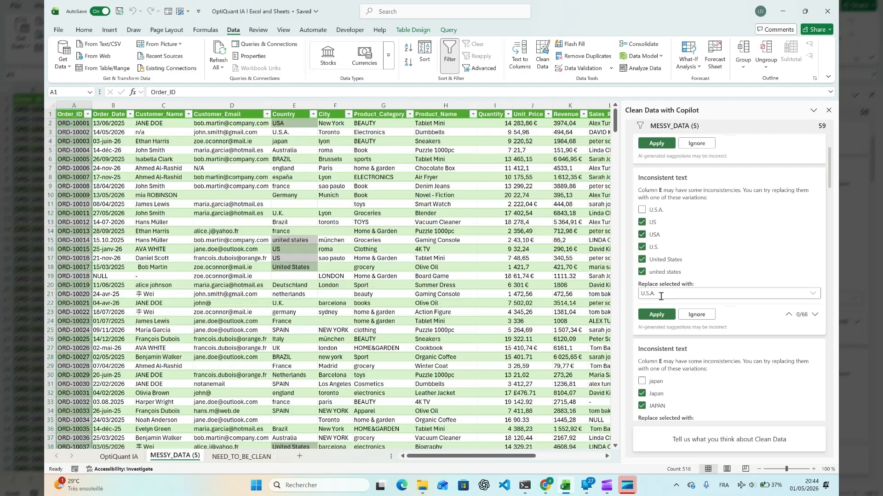
{"action": "left_click", "coordinate": [811, 293]}
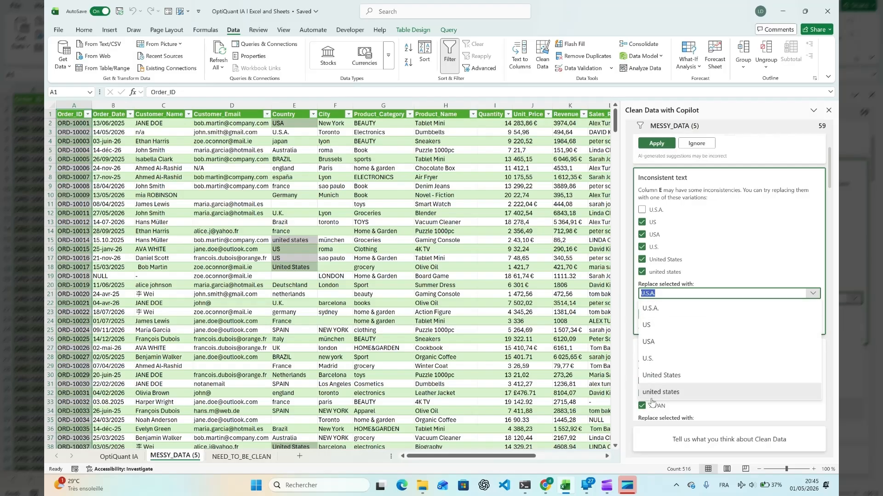
{"action": "left_click", "coordinate": [664, 375]}
{"action": "left_click", "coordinate": [684, 295]}
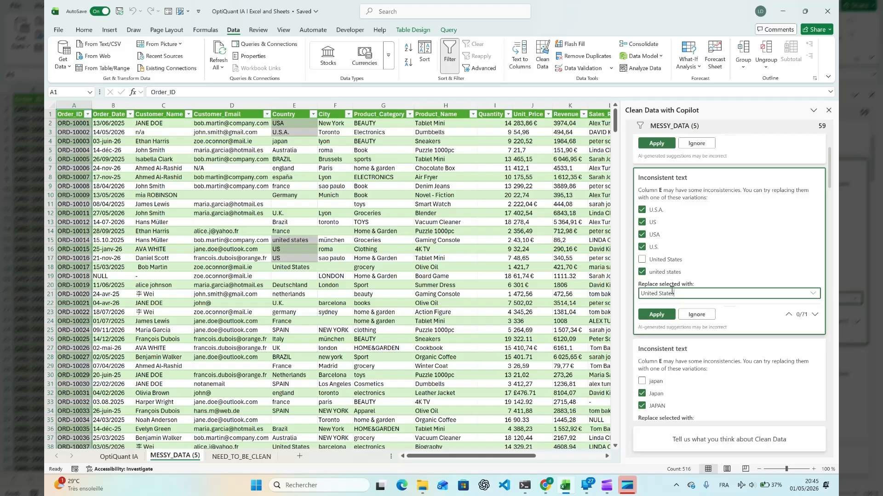
{"action": "left_click", "coordinate": [664, 315]}
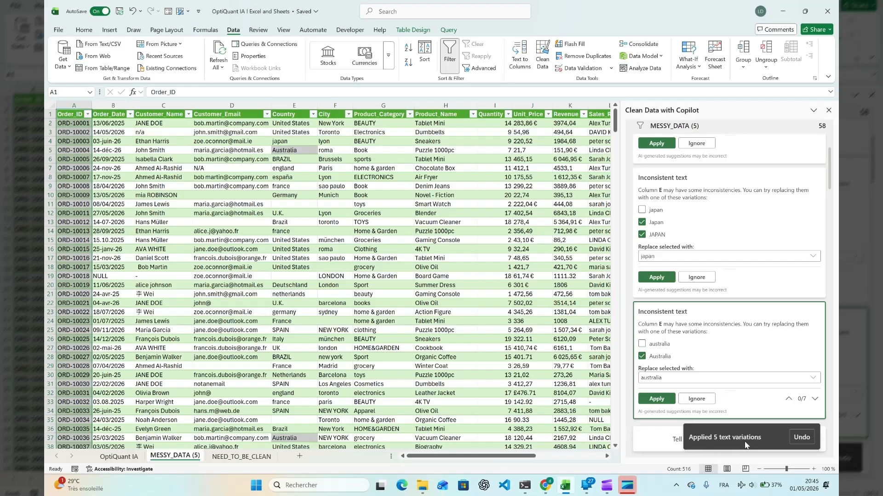
Apply the Country column suggestion that replaces the japan and Japan variations with JAPAN.
{"action": "scroll", "coordinate": [694, 305], "scroll_direction": "down", "scroll_amount": 1}
{"action": "scroll", "coordinate": [694, 305], "scroll_direction": "up", "scroll_amount": 1}
{"action": "scroll", "coordinate": [648, 261], "scroll_direction": "down", "scroll_amount": 1}
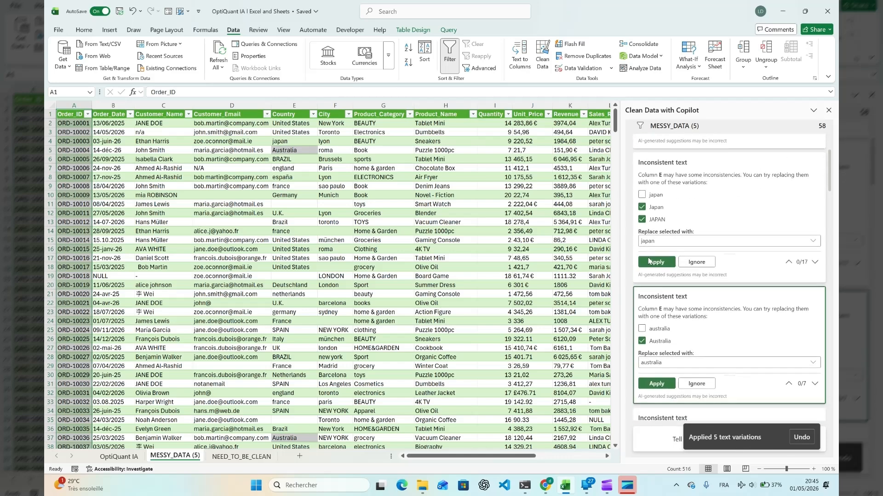
{"action": "scroll", "coordinate": [666, 245], "scroll_direction": "down", "scroll_amount": 3}
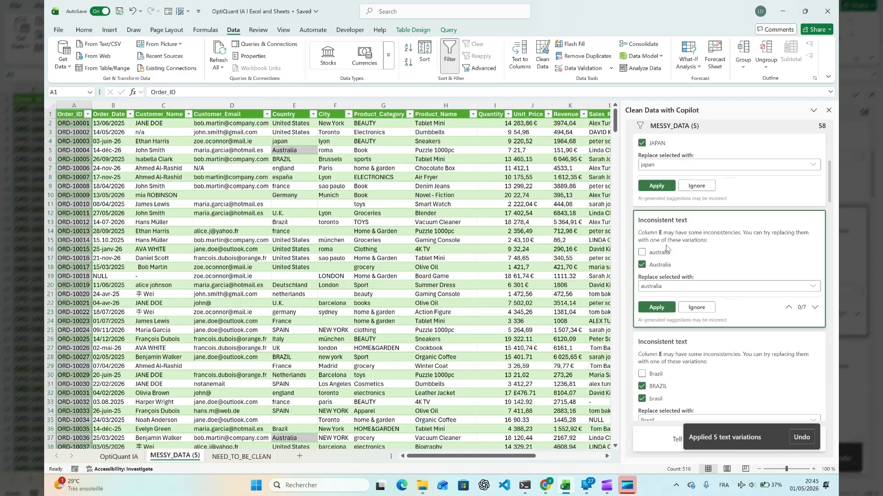
{"action": "scroll", "coordinate": [666, 249], "scroll_direction": "up", "scroll_amount": 5}
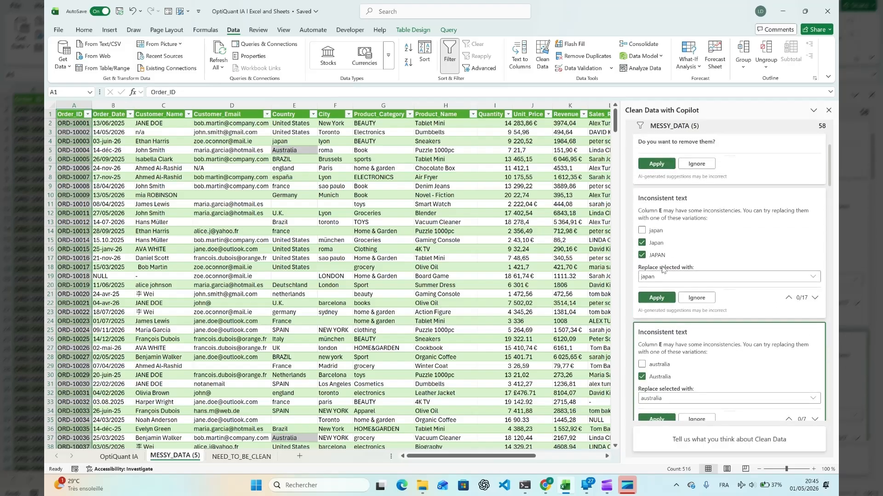
{"action": "scroll", "coordinate": [654, 258], "scroll_direction": "up", "scroll_amount": 2}
{"action": "scroll", "coordinate": [654, 258], "scroll_direction": "down", "scroll_amount": 3}
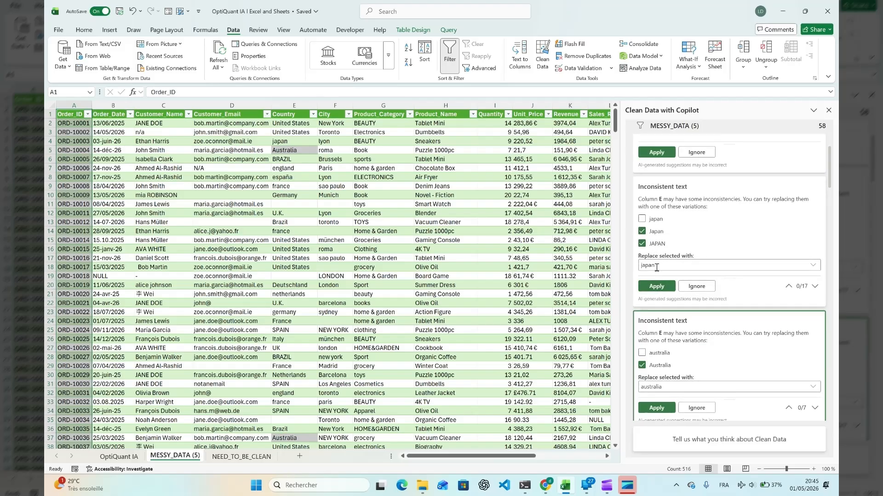
{"action": "double_click", "coordinate": [656, 268]}
{"action": "left_click", "coordinate": [812, 265]}
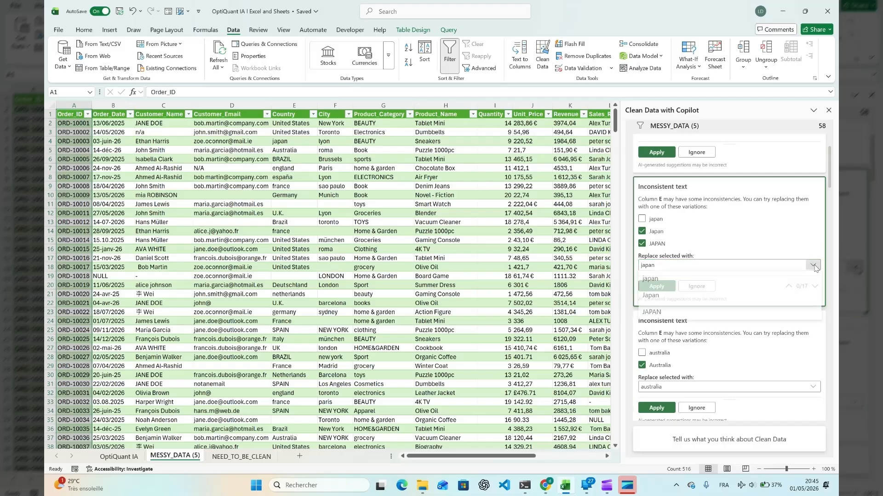
{"action": "left_click", "coordinate": [697, 316]}
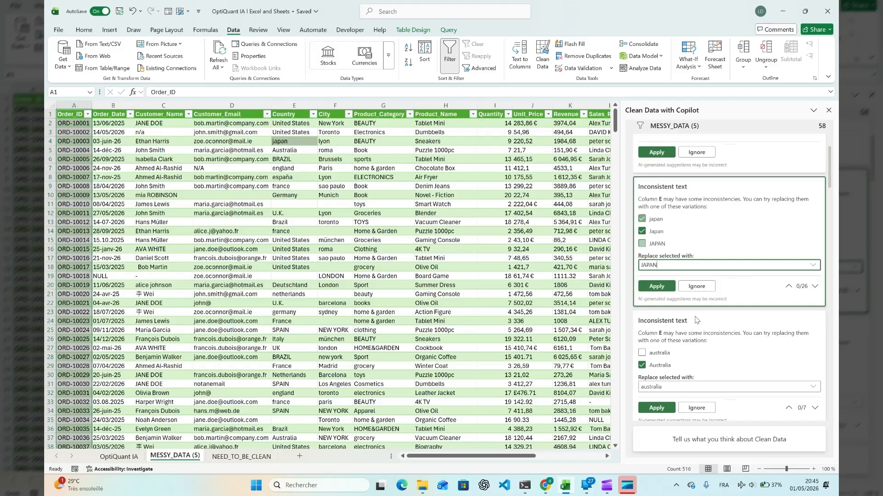
{"action": "left_click", "coordinate": [664, 289]}
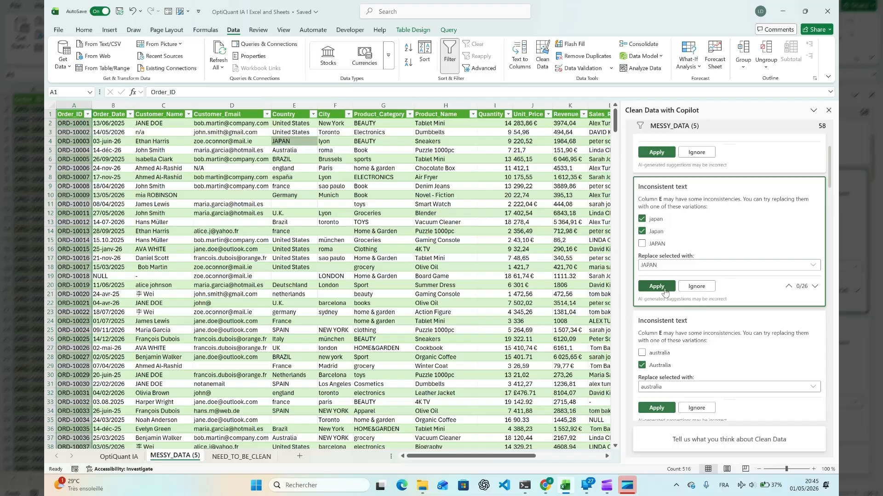
{"action": "left_click", "coordinate": [609, 487]}
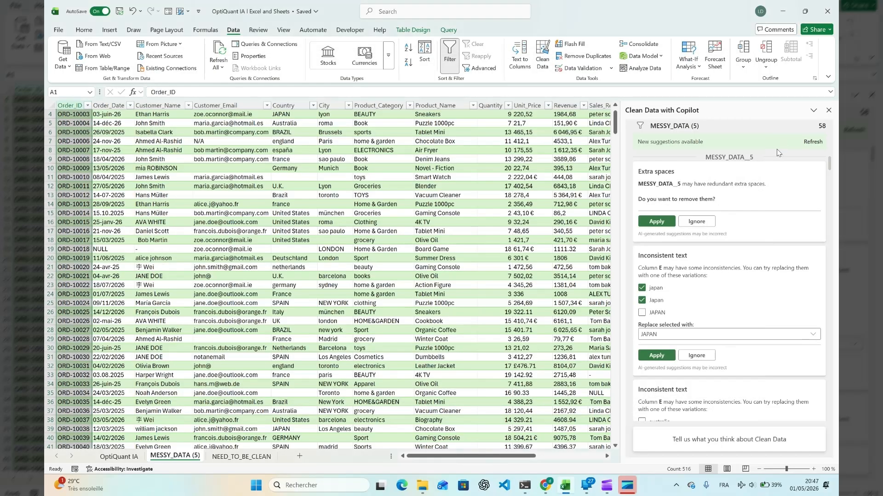
Examine the remaining inconsistent-text suggestions for the Country column and the City column.
{"action": "mouse_move", "coordinate": [643, 291]}
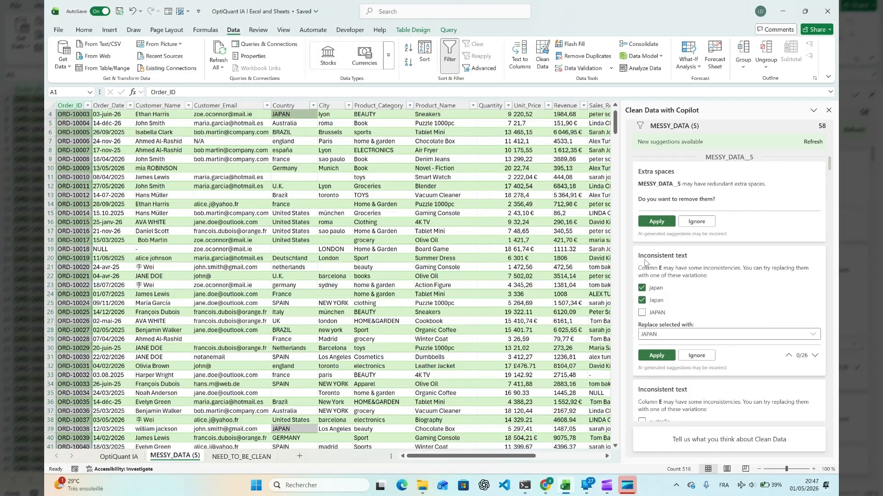
{"action": "scroll", "coordinate": [653, 275], "scroll_direction": "down", "scroll_amount": 5}
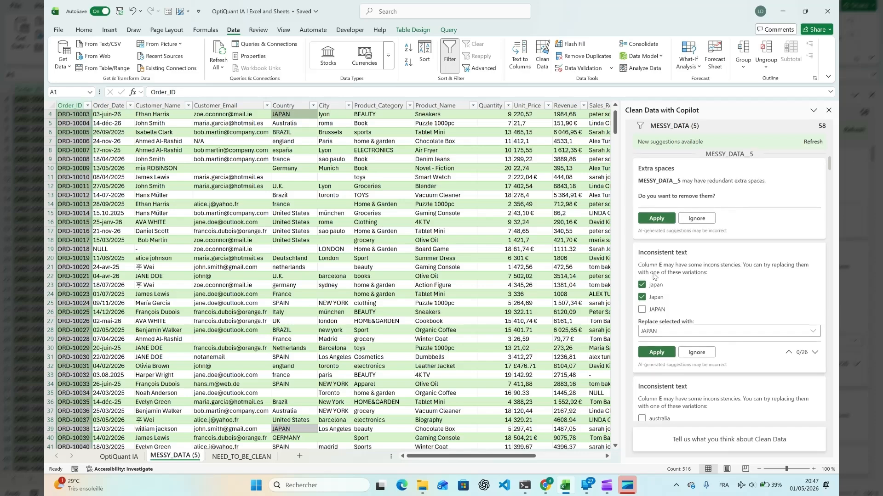
{"action": "scroll", "coordinate": [653, 274], "scroll_direction": "down", "scroll_amount": 5}
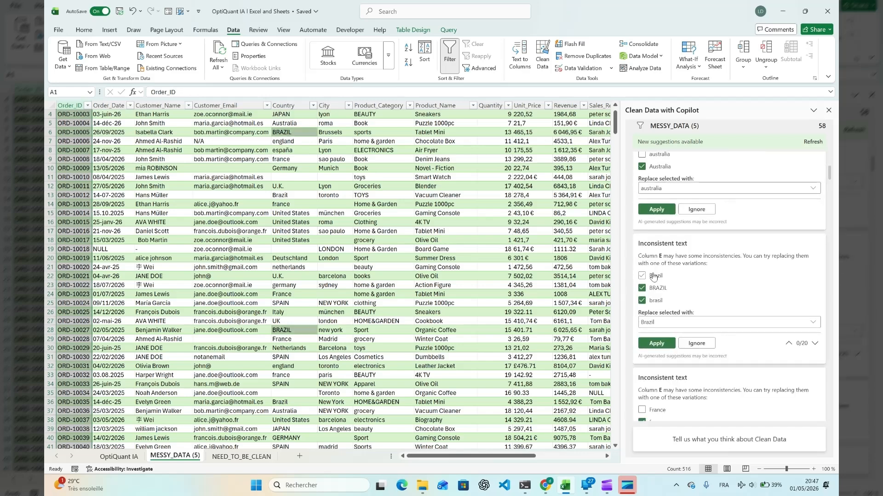
{"action": "scroll", "coordinate": [654, 275], "scroll_direction": "down", "scroll_amount": 4}
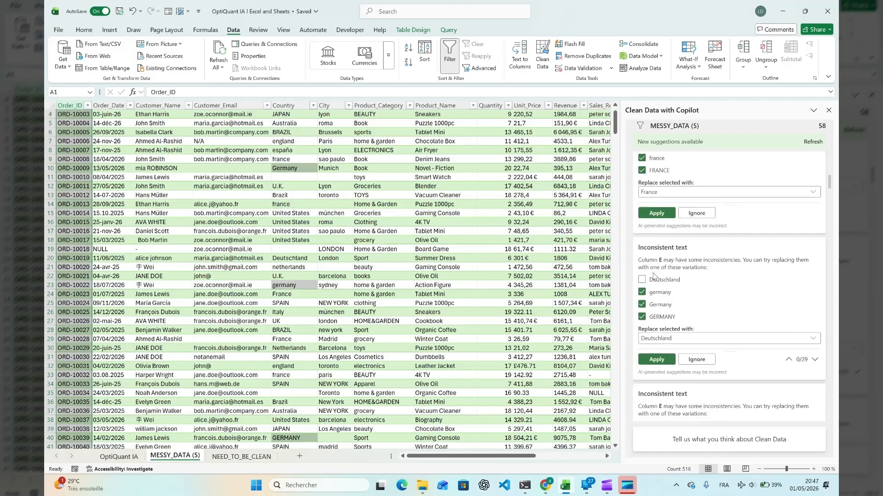
{"action": "scroll", "coordinate": [653, 276], "scroll_direction": "down", "scroll_amount": 2}
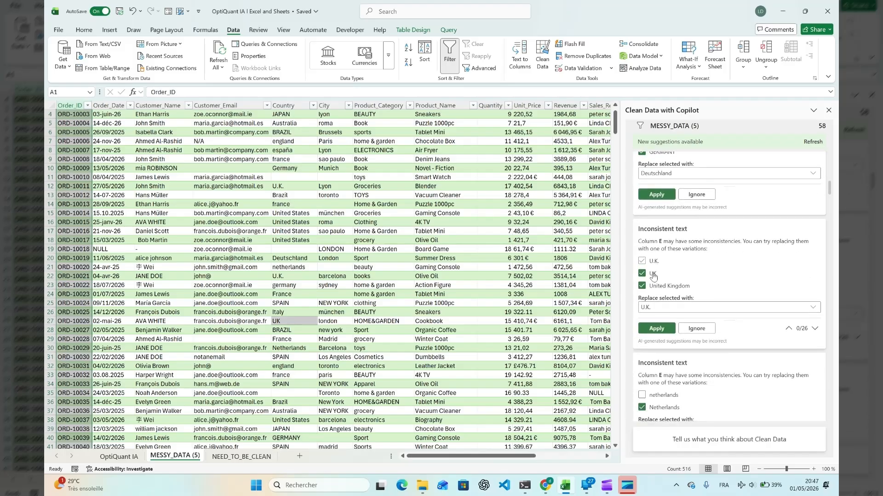
{"action": "scroll", "coordinate": [653, 273], "scroll_direction": "down", "scroll_amount": 1}
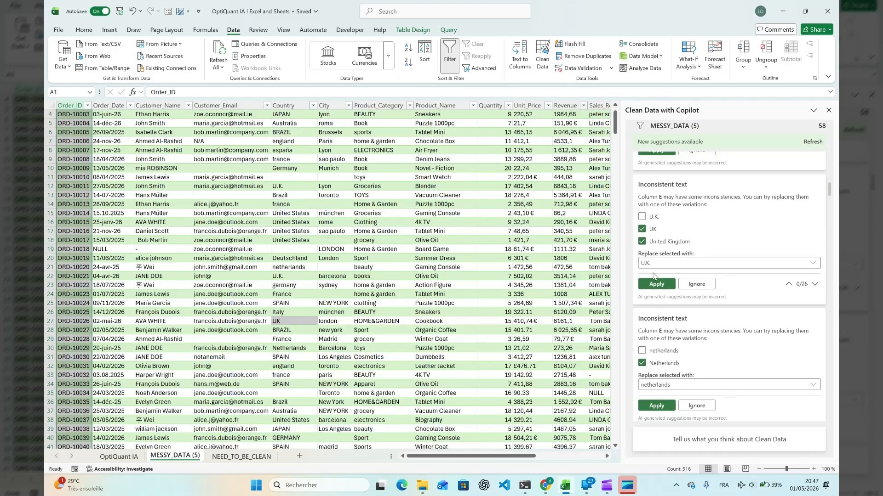
{"action": "scroll", "coordinate": [635, 266], "scroll_direction": "down", "scroll_amount": 8}
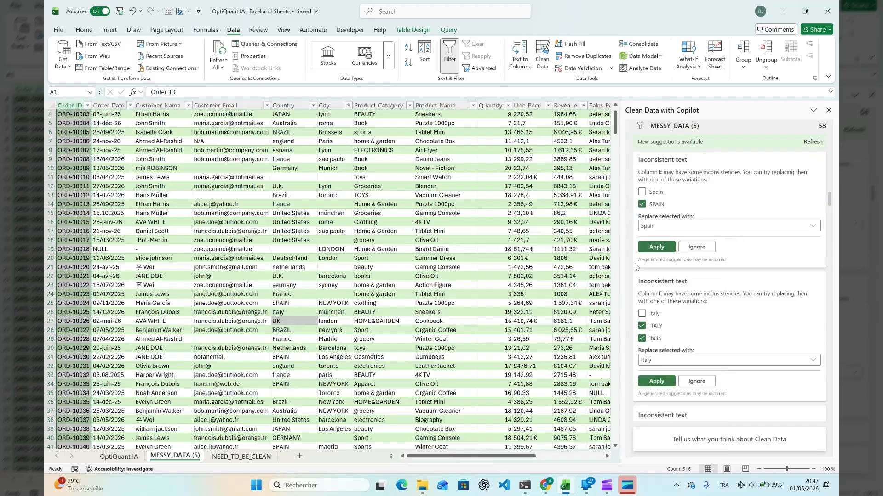
{"action": "scroll", "coordinate": [634, 267], "scroll_direction": "down", "scroll_amount": 10}
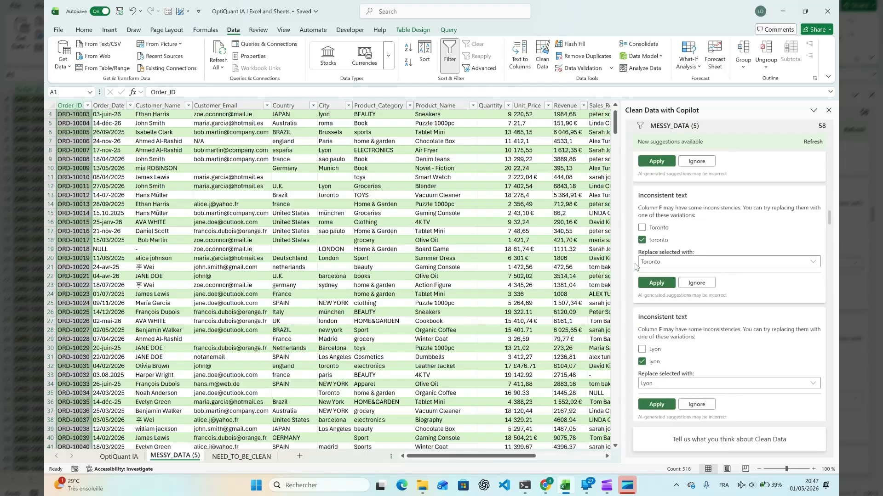
{"action": "scroll", "coordinate": [635, 266], "scroll_direction": "up", "scroll_amount": 10}
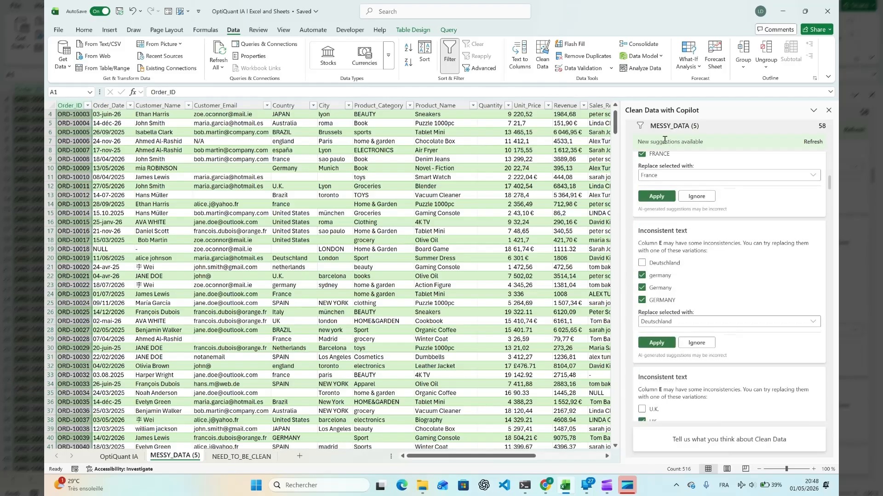
{"action": "left_click", "coordinate": [665, 197]}
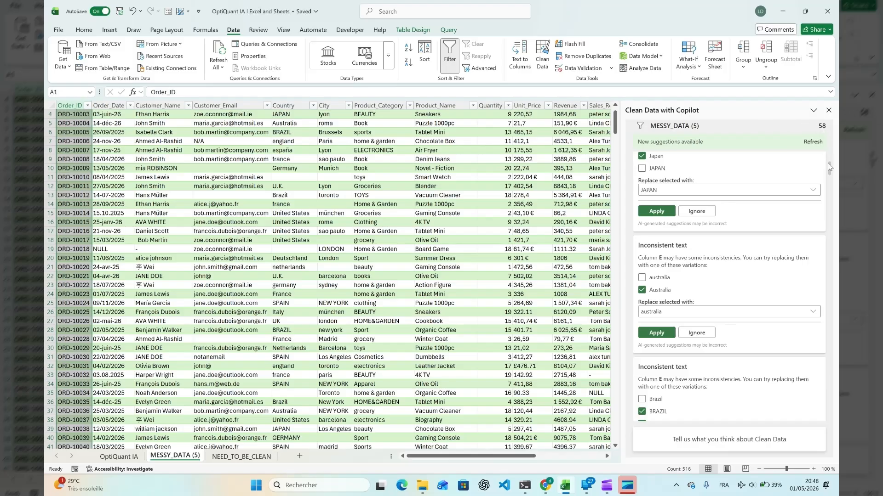
Apply the Country column suggestion that replaces Belgium with belgique, and look over the City suggestions for New York and Toronto.
{"action": "left_click_drag", "start_coordinate": [828, 171], "coordinate": [828, 214]}
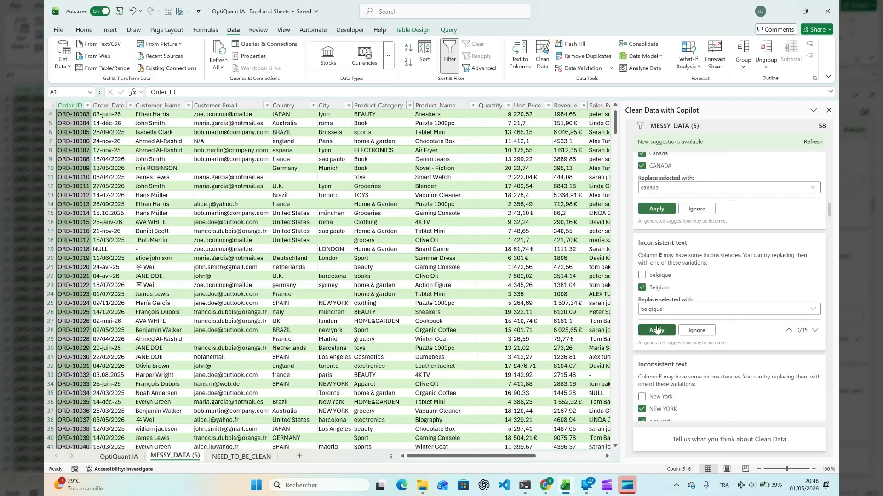
{"action": "left_click", "coordinate": [656, 330]}
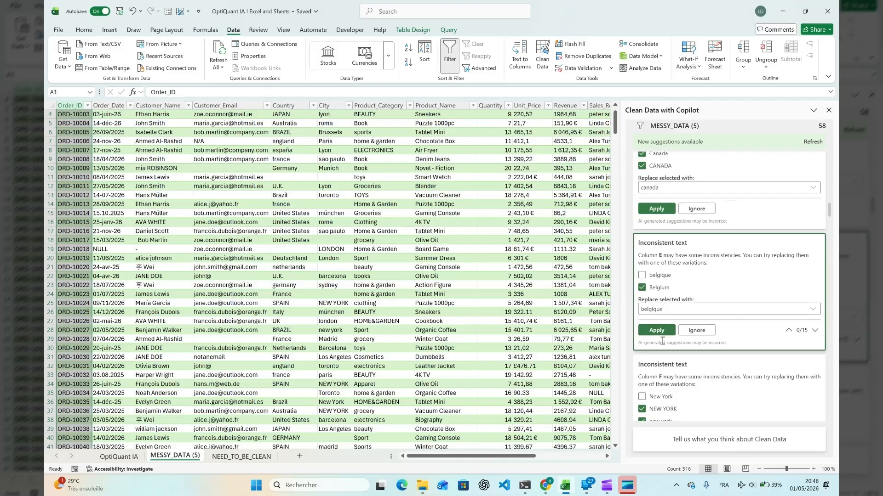
{"action": "scroll", "coordinate": [664, 340], "scroll_direction": "down", "scroll_amount": 3}
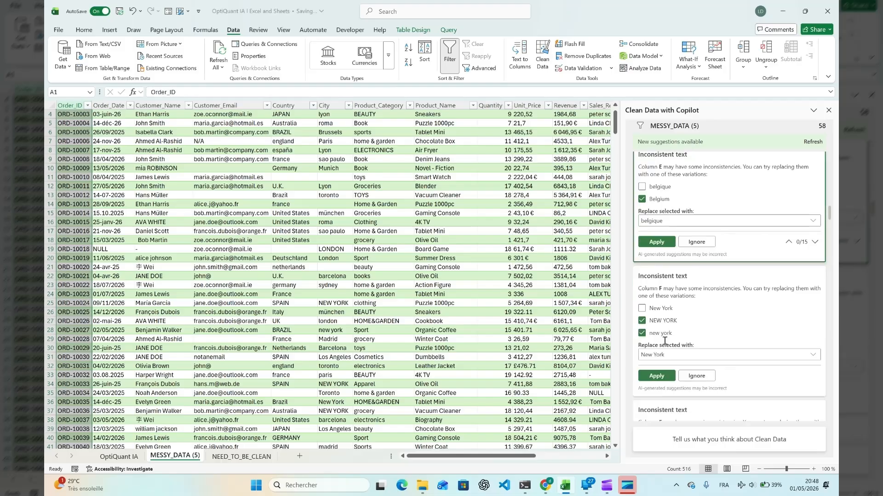
{"action": "scroll", "coordinate": [664, 344], "scroll_direction": "down", "scroll_amount": 1}
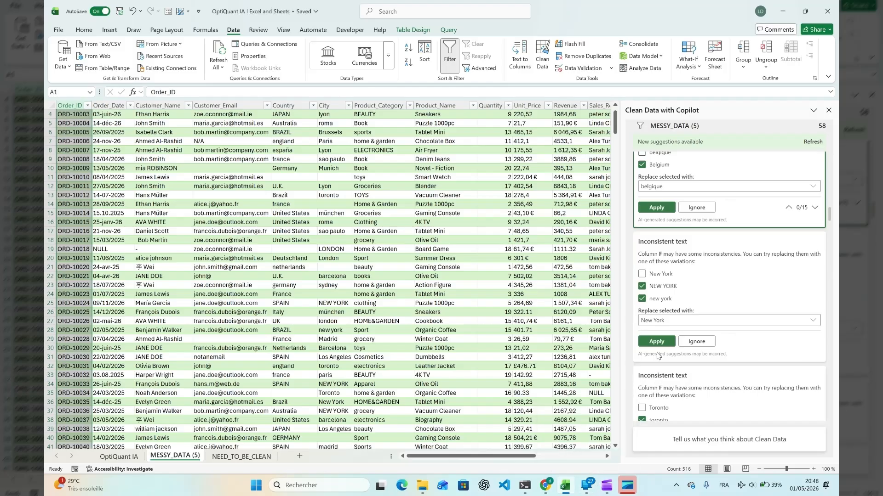
{"action": "scroll", "coordinate": [672, 324], "scroll_direction": "down", "scroll_amount": 2}
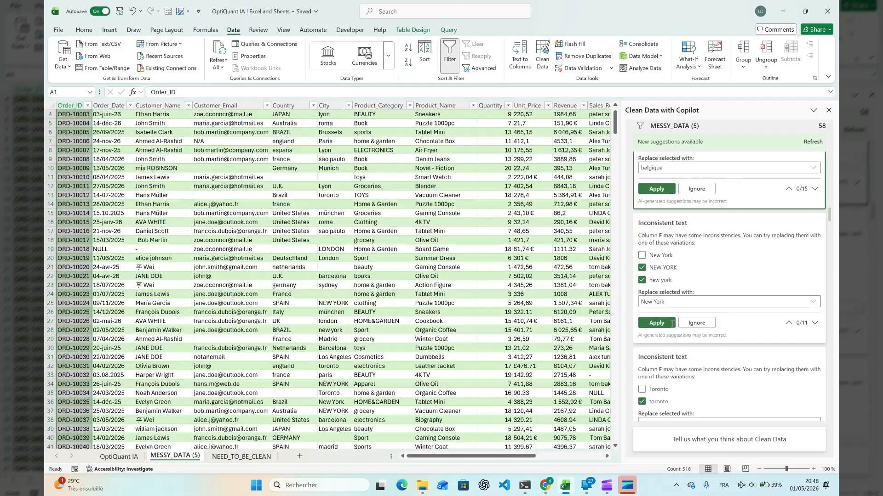
{"action": "scroll", "coordinate": [672, 327], "scroll_direction": "down", "scroll_amount": 5}
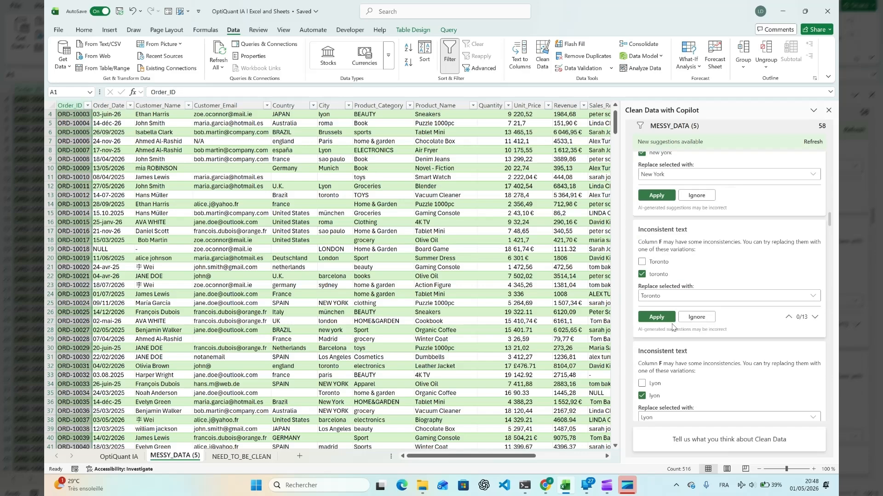